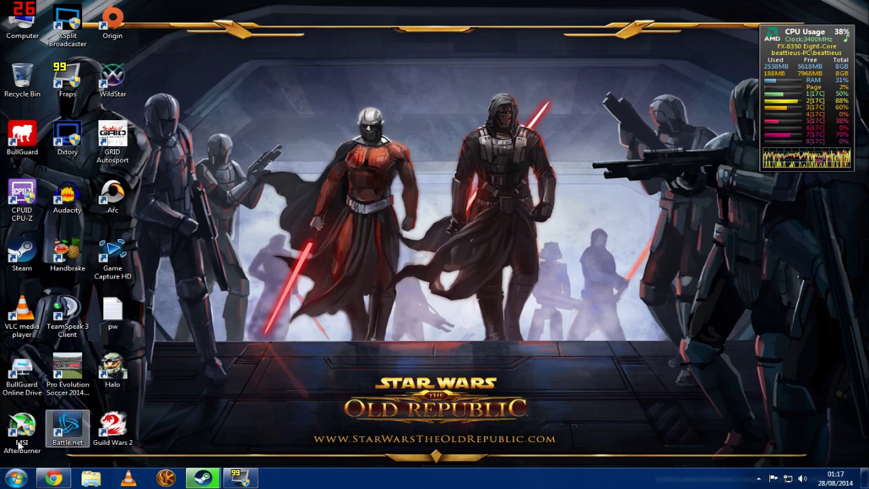
# - Search %appdata% from the Start menu, then move up to AppData and into its Local folder
pyautogui.click(14, 478)
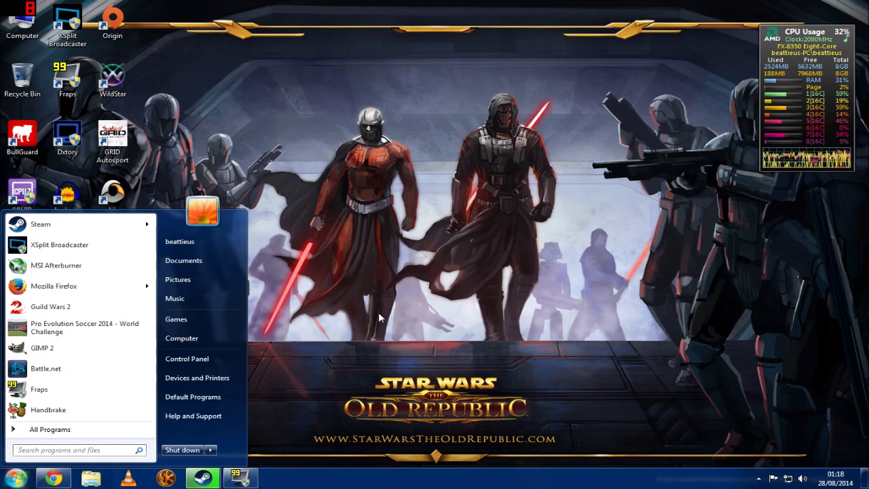
pyautogui.write('%')
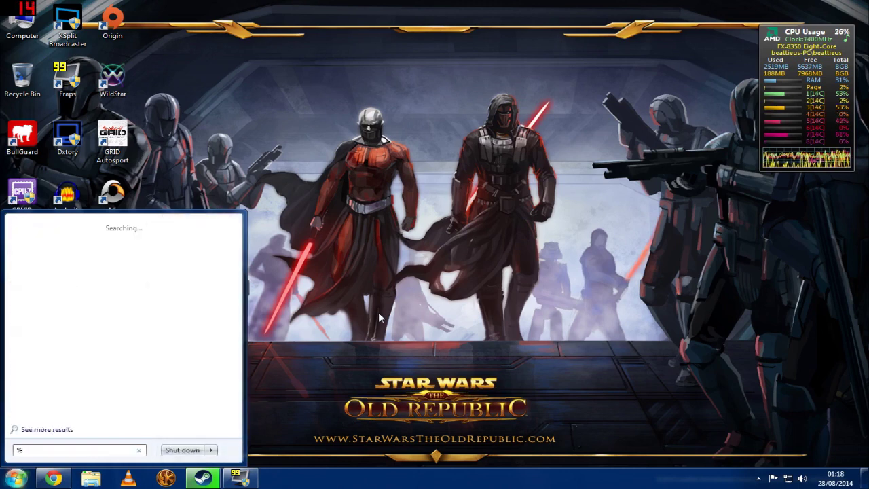
pyautogui.write('appdata')
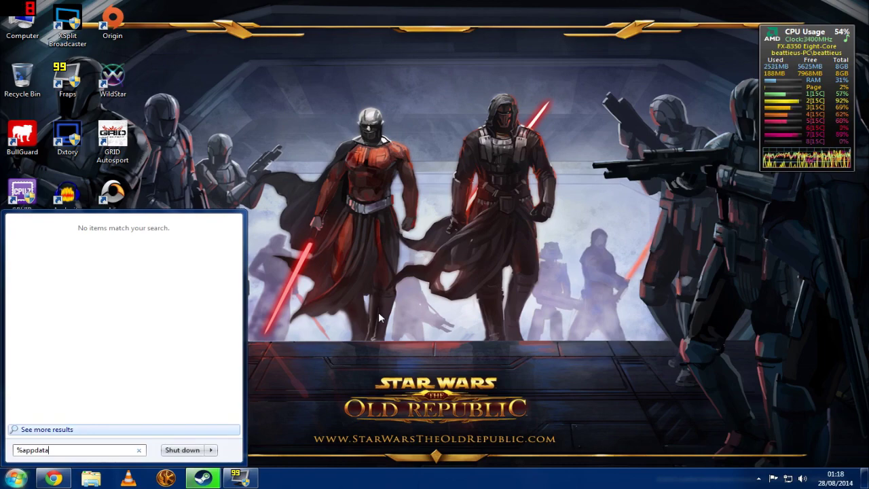
pyautogui.write('%')
pyautogui.press('Return')
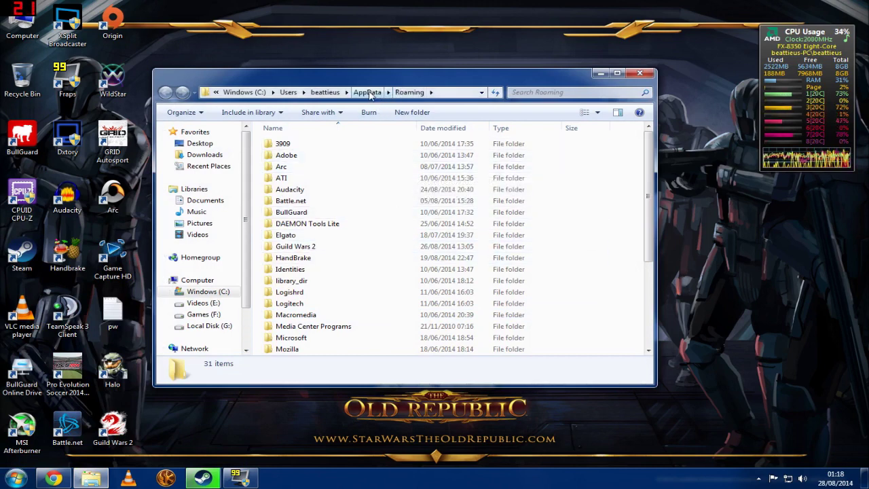
pyautogui.click(369, 93)
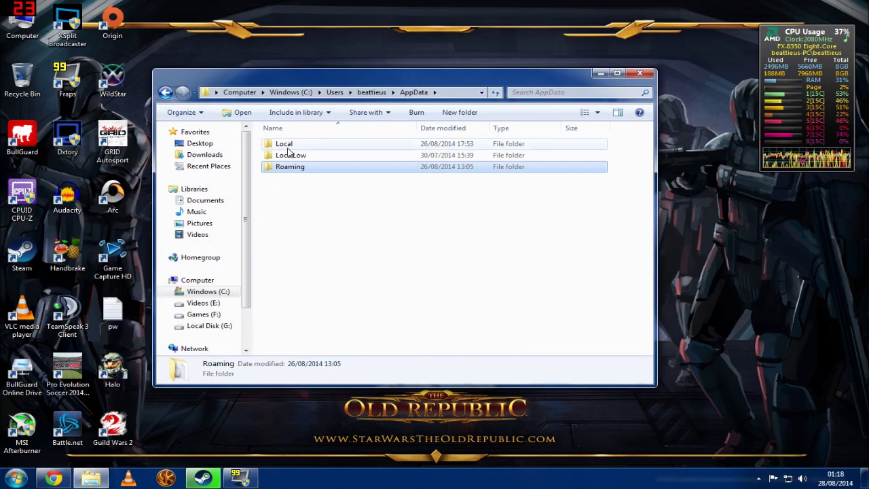
pyautogui.click(287, 146)
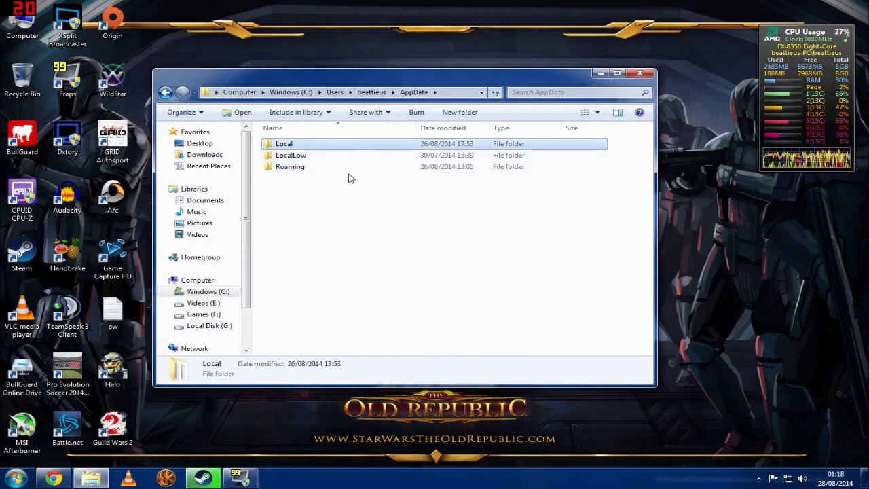
pyautogui.doubleClick(304, 169)
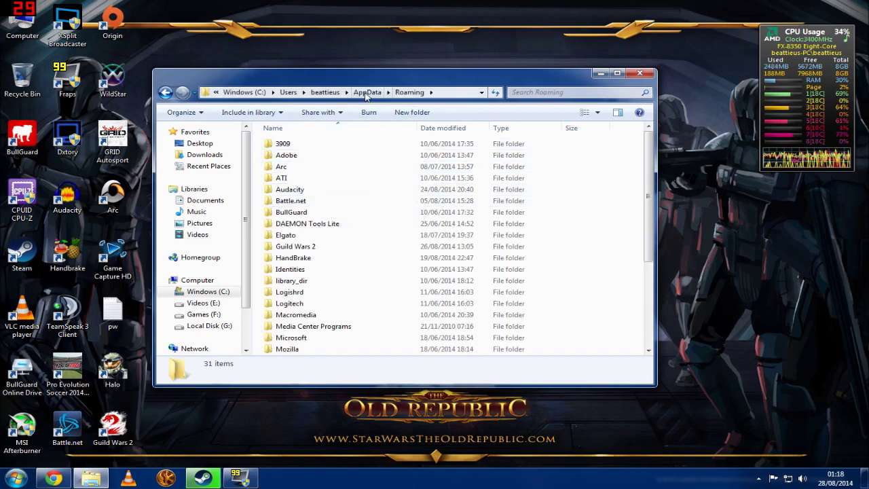
pyautogui.click(366, 93)
pyautogui.doubleClick(295, 145)
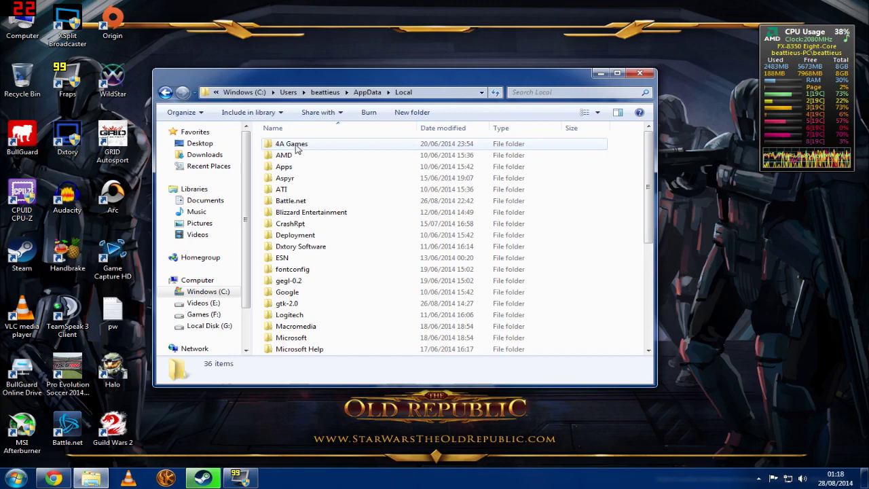
# - Open SWTOR > swtor > settings inside the Local folder
pyautogui.scroll(-6, 330, 271)
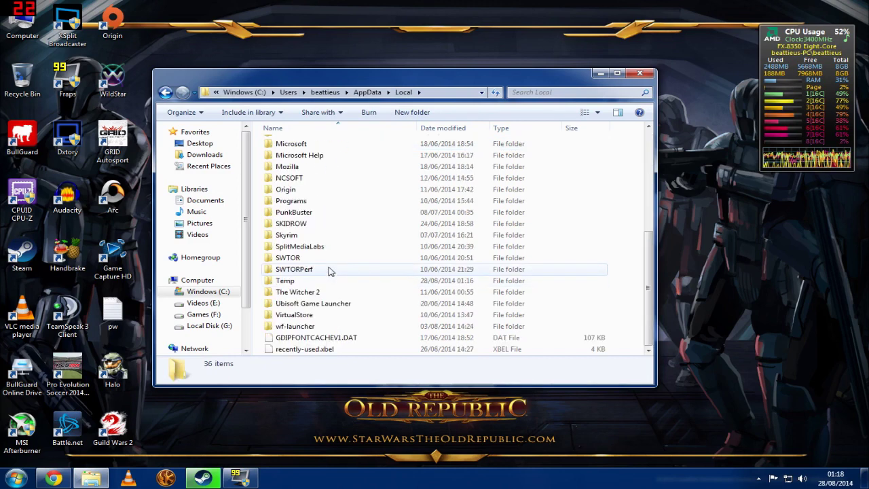
pyautogui.click(303, 261)
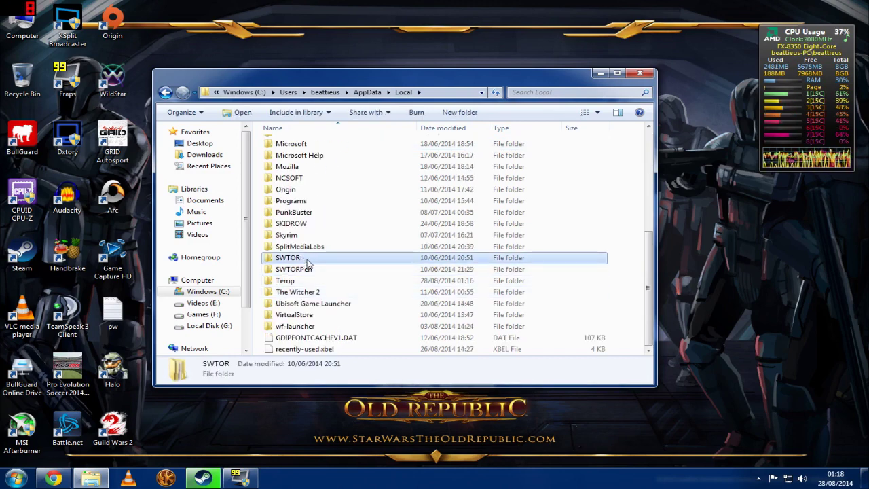
pyautogui.scroll(1, 303, 261)
pyautogui.scroll(-1, 298, 261)
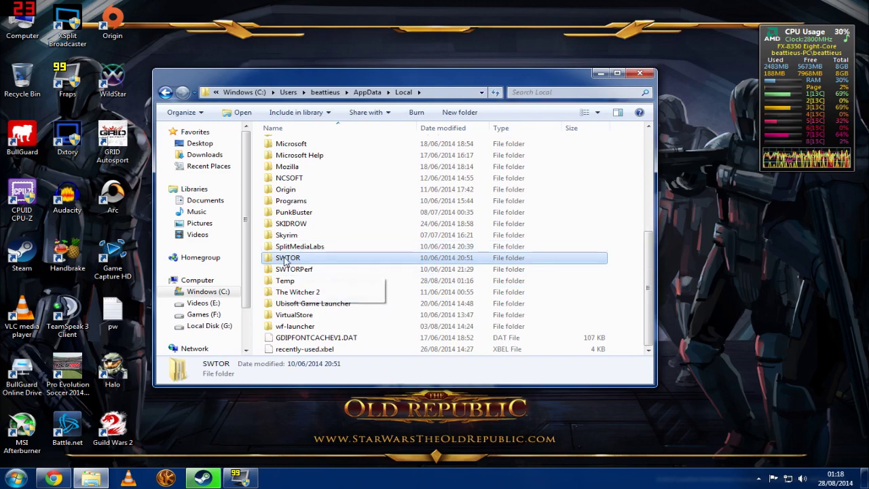
pyautogui.doubleClick(291, 260)
pyautogui.doubleClick(286, 158)
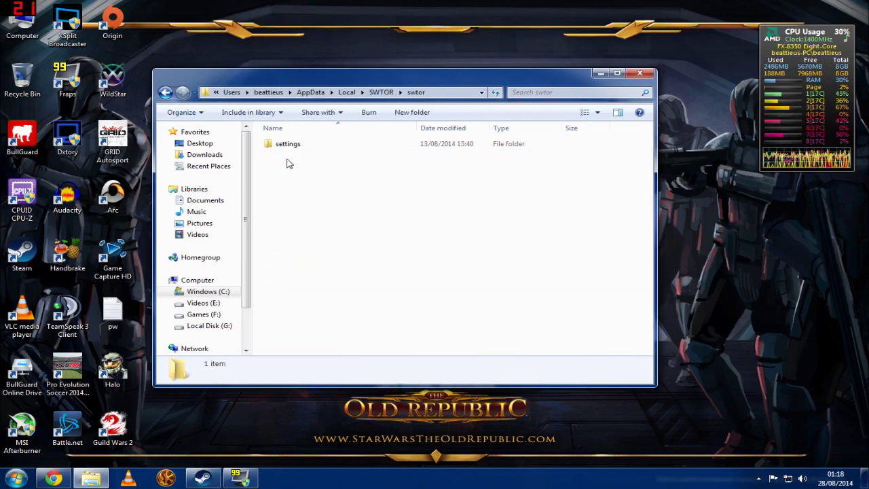
pyautogui.doubleClick(289, 146)
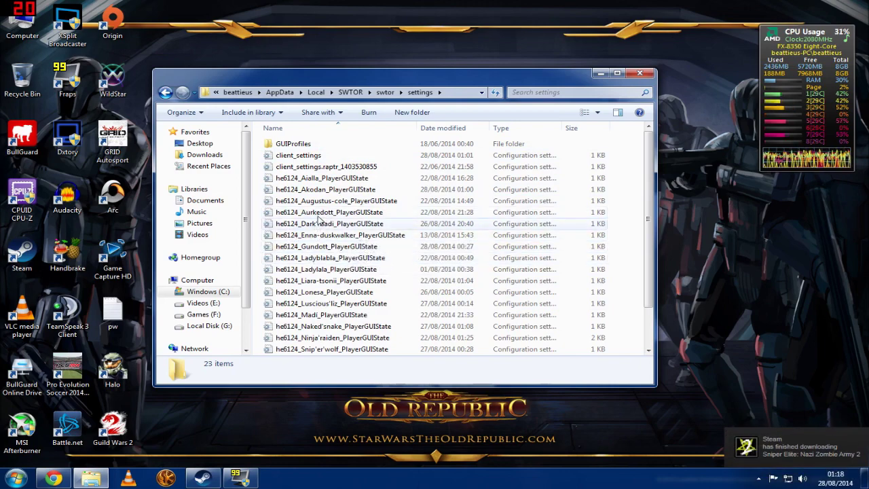
pyautogui.click(319, 212)
pyautogui.press('Return')
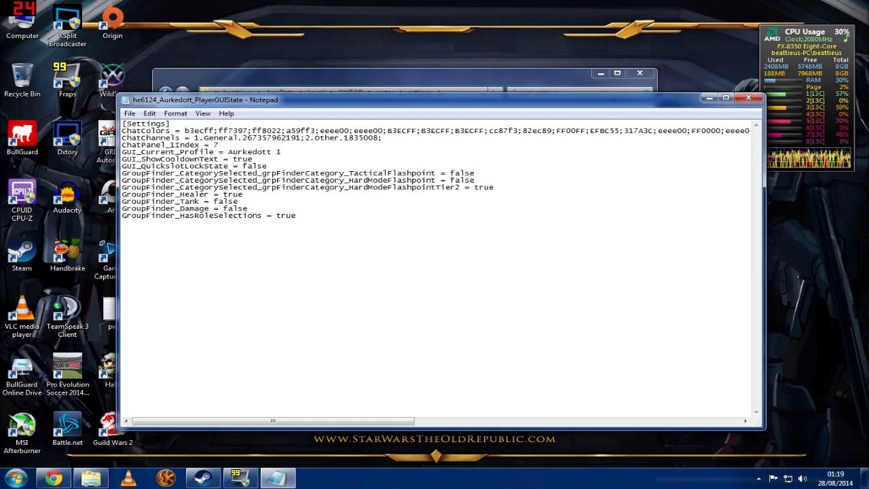
pyautogui.click(748, 97)
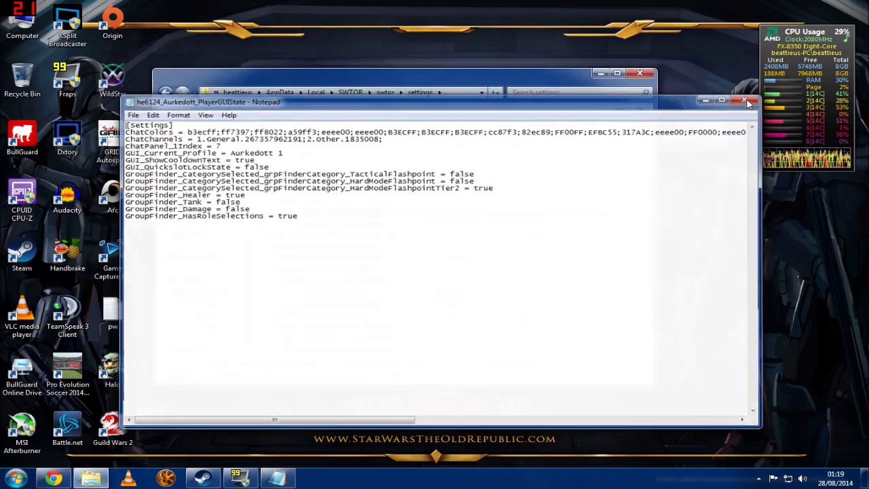
pyautogui.scroll(-2, 310, 287)
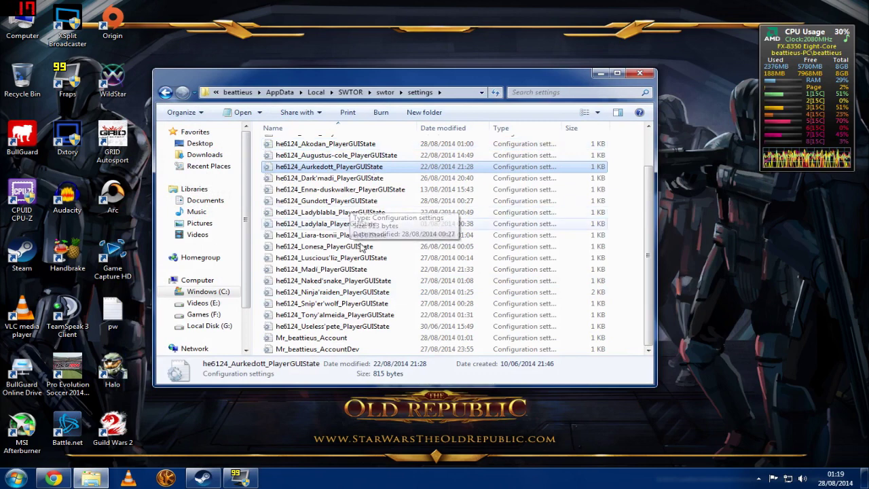
pyautogui.click(302, 340)
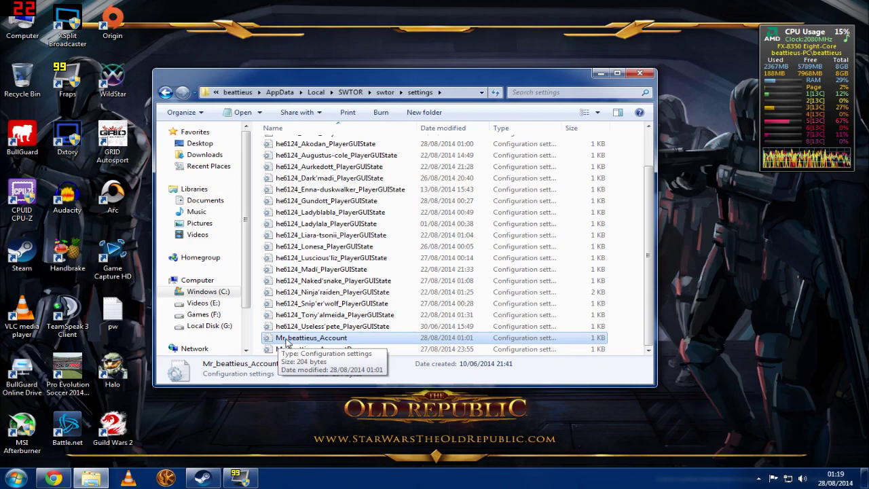
# - Open the account settings file in Notepad, confirm Controls_CameraMaxDistance = 50.0, and save it
pyautogui.doubleClick(287, 341)
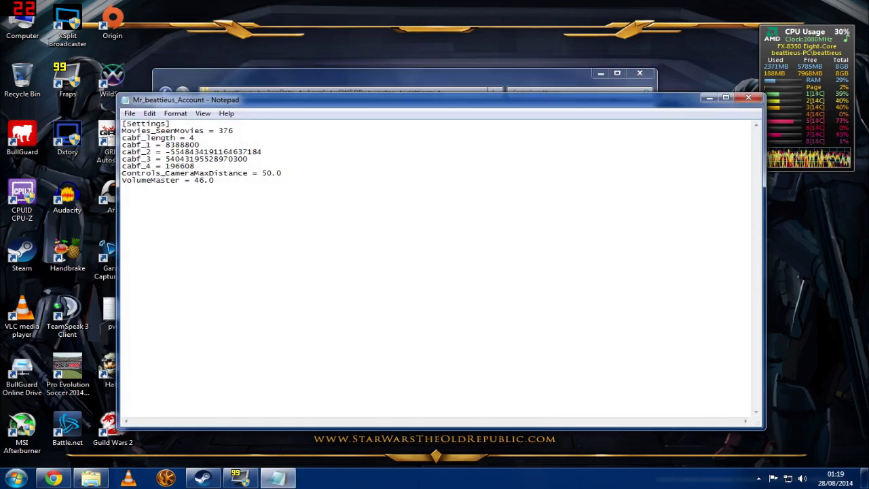
pyautogui.moveTo(121, 173)
pyautogui.mouseDown()
pyautogui.moveTo(214, 181)
pyautogui.moveTo(281, 174)
pyautogui.mouseUp()
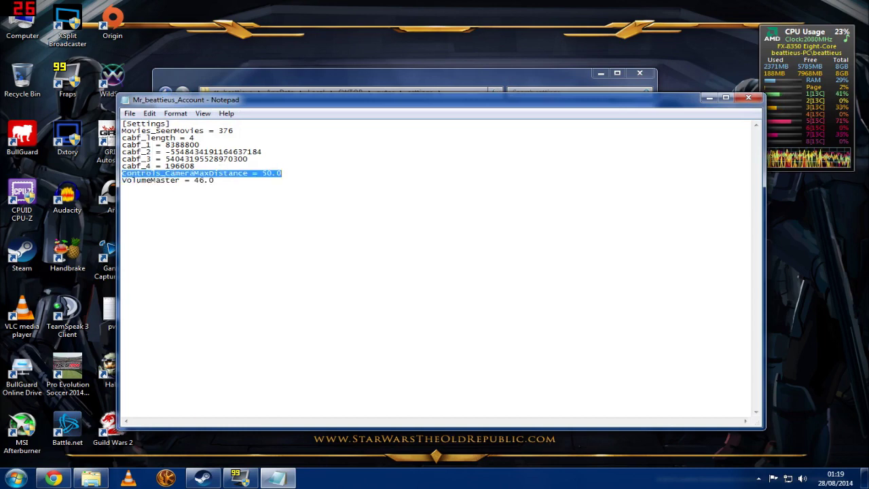
pyautogui.click(122, 188)
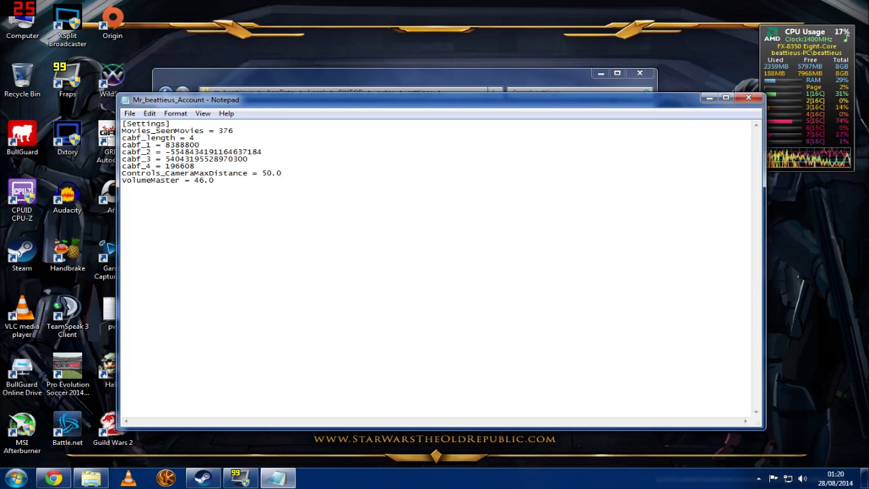
pyautogui.click(129, 114)
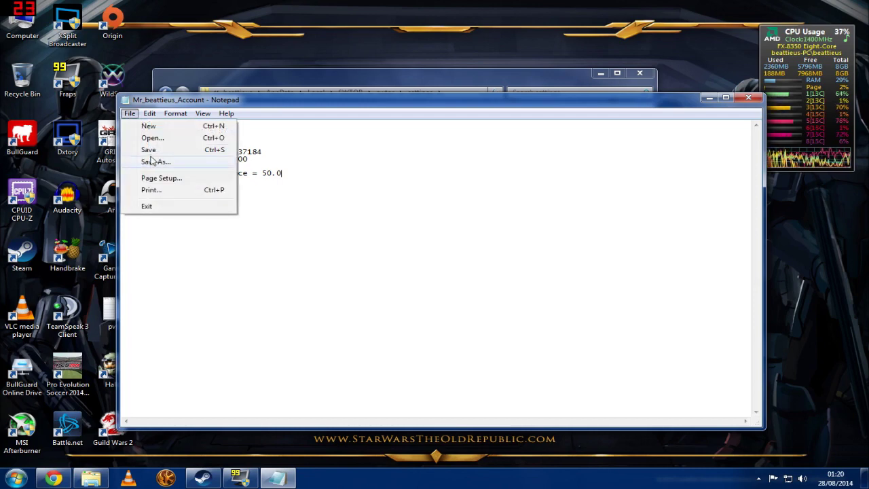
pyautogui.click(148, 150)
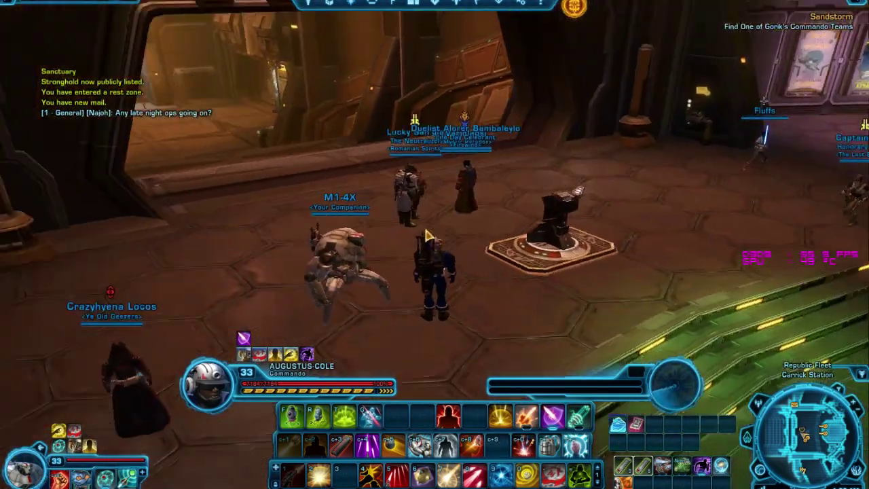
# - Rotate the camera around the character, then open the game Preferences with Ctrl+P
pyautogui.moveTo(428, 235); pyautogui.dragTo(380, 238)
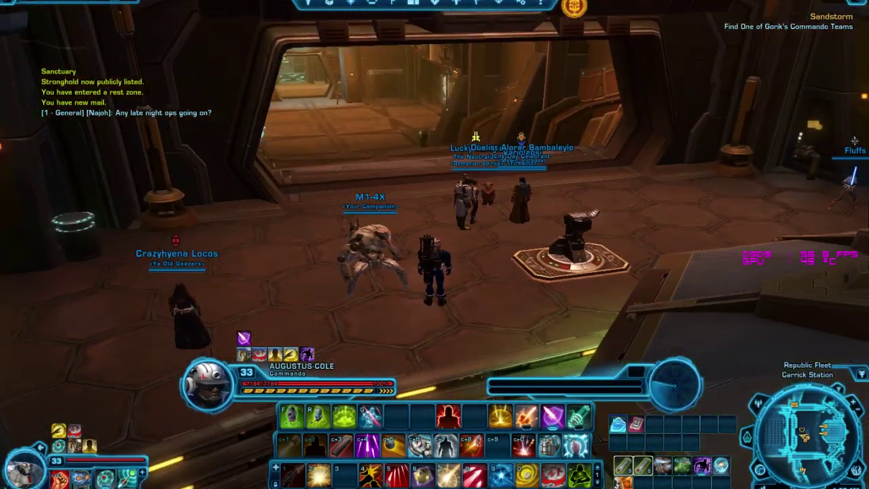
pyautogui.press('Escape')
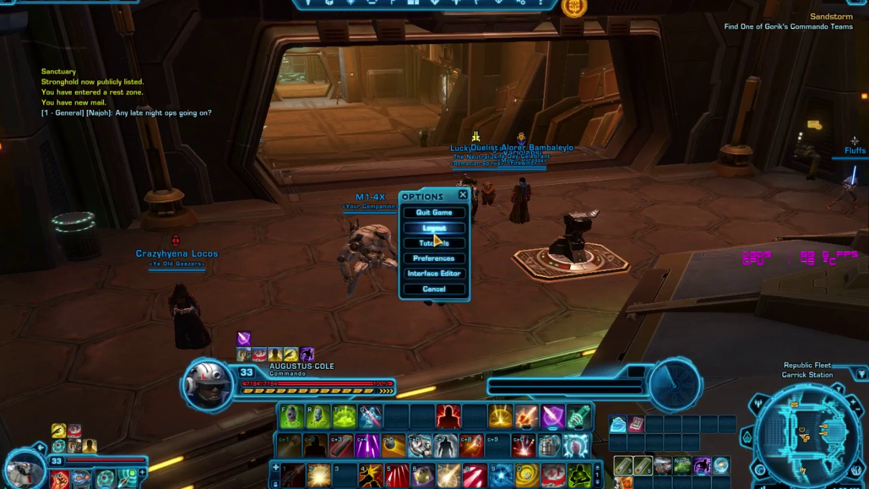
pyautogui.press('Escape')
pyautogui.hotkey('ctrl', 'p')
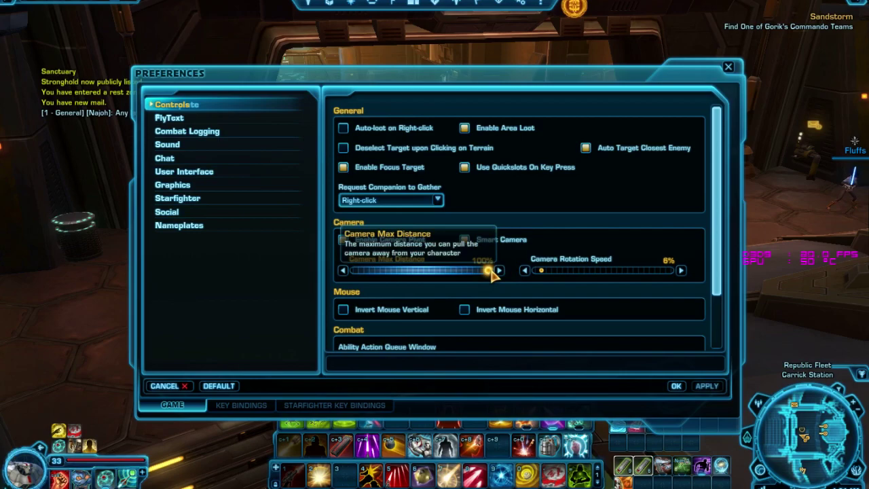
# - Close the Preferences window and orbit the camera down over the hangar
pyautogui.click(726, 67)
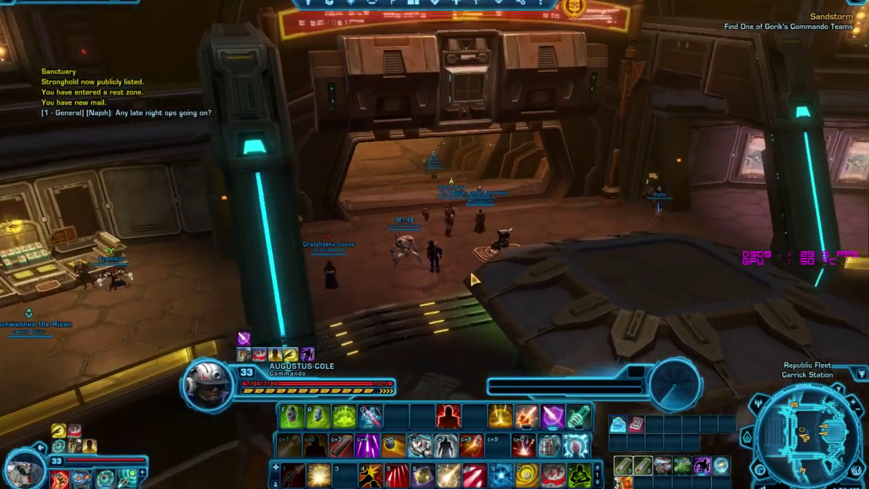
pyautogui.moveTo(469, 268)
pyautogui.mouseDown()
pyautogui.moveTo(414, 217)
pyautogui.moveTo(339, 238)
pyautogui.moveTo(292, 228)
pyautogui.moveTo(479, 243)
pyautogui.mouseUp()
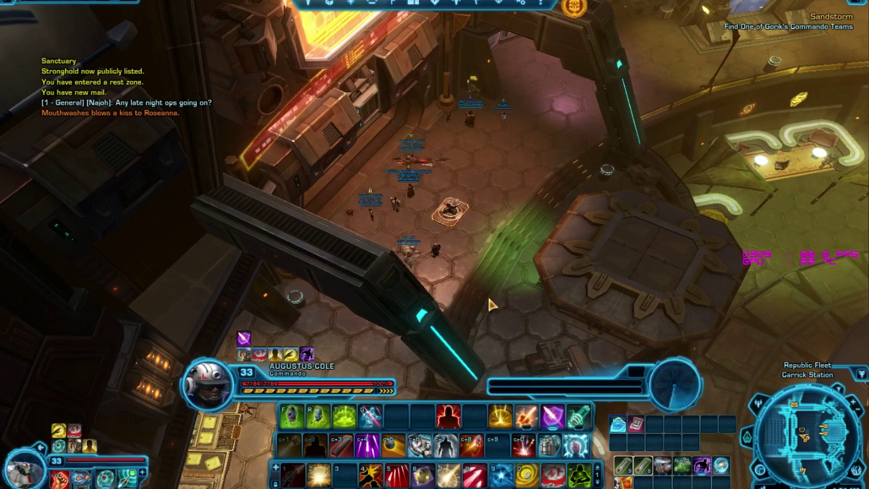
# - Walk the character across the hall and turn the camera toward the red-screened alcove
pyautogui.moveTo(492, 305); pyautogui.dragTo(492, 305)
pyautogui.press('w')
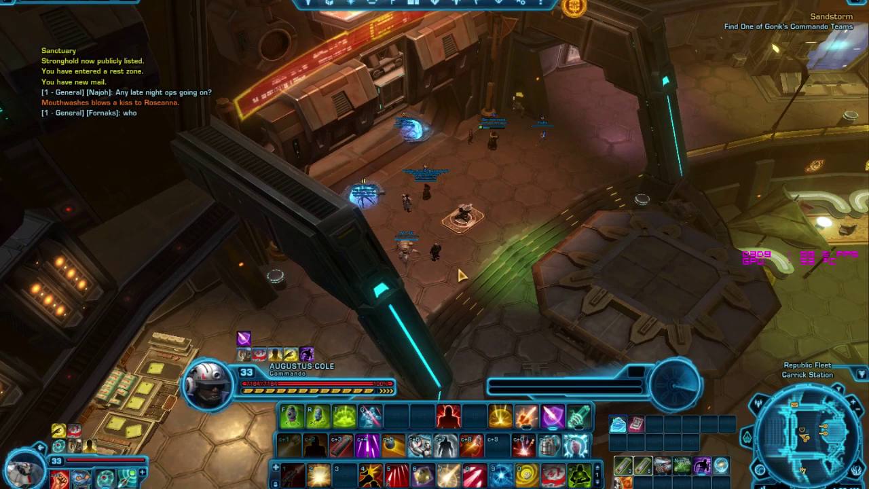
pyautogui.moveTo(461, 274)
pyautogui.mouseDown()
pyautogui.moveTo(312, 274)
pyautogui.moveTo(258, 258)
pyautogui.moveTo(272, 204)
pyautogui.moveTo(299, 275)
pyautogui.moveTo(473, 254)
pyautogui.moveTo(394, 268)
pyautogui.moveTo(468, 244)
pyautogui.mouseUp()
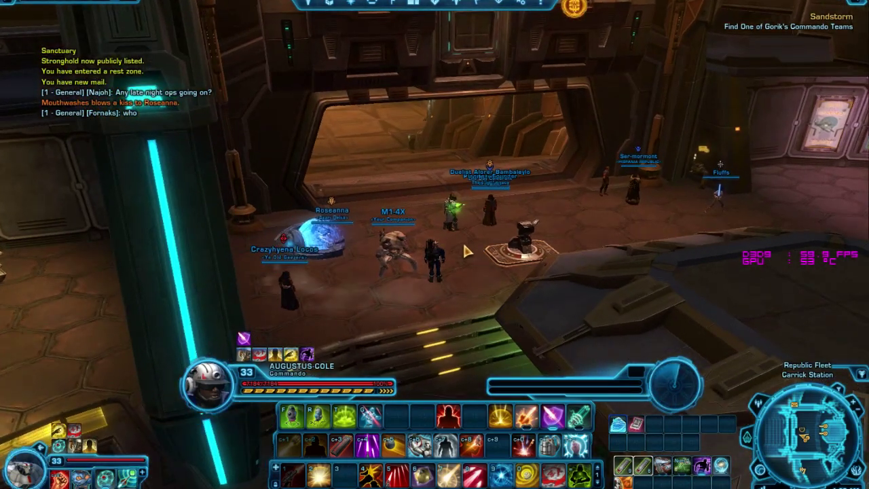